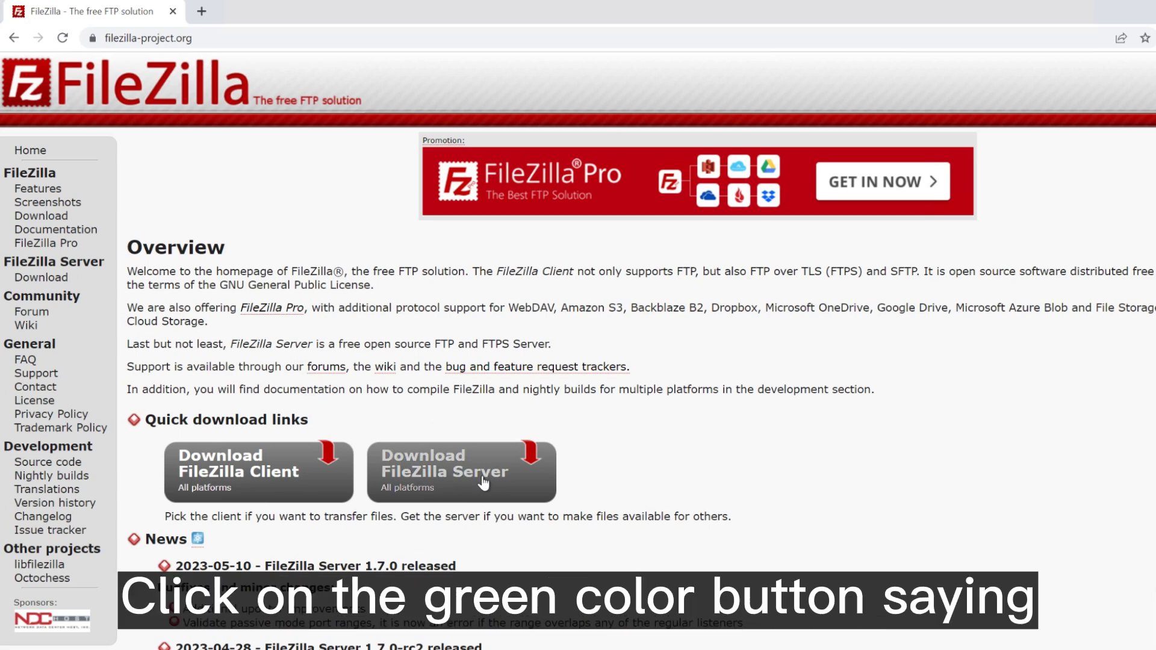
- Download the free FileZilla Server 1.7.0 Windows installer from filezilla-project.org
left_click(446, 474)
left_click(245, 367)
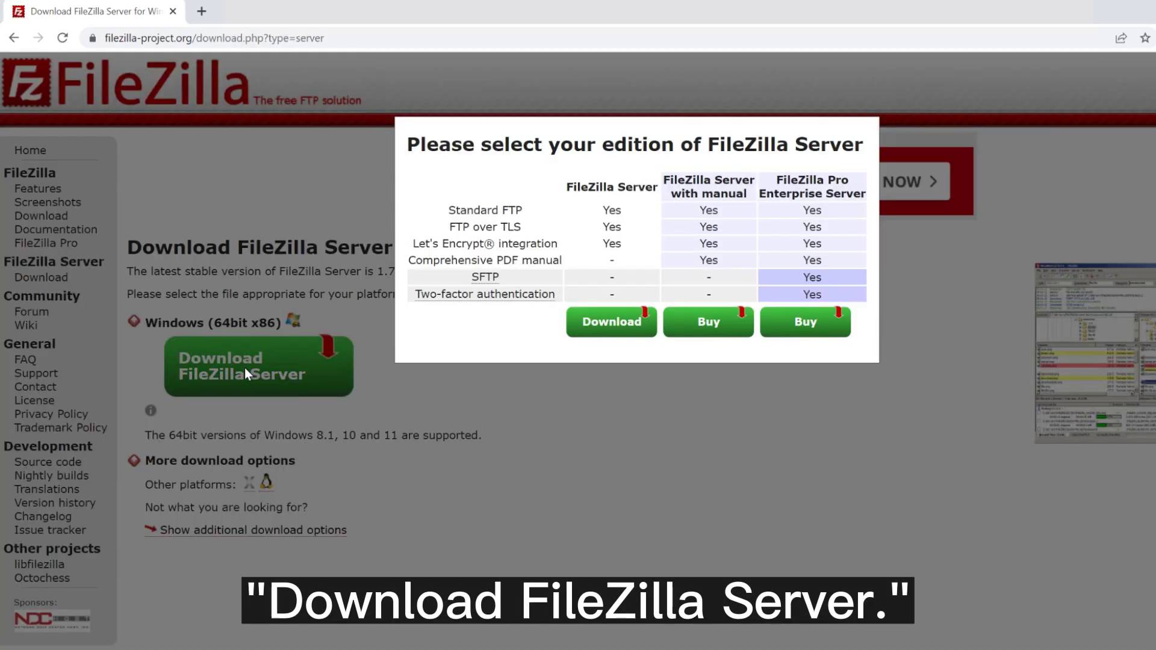
left_click(613, 332)
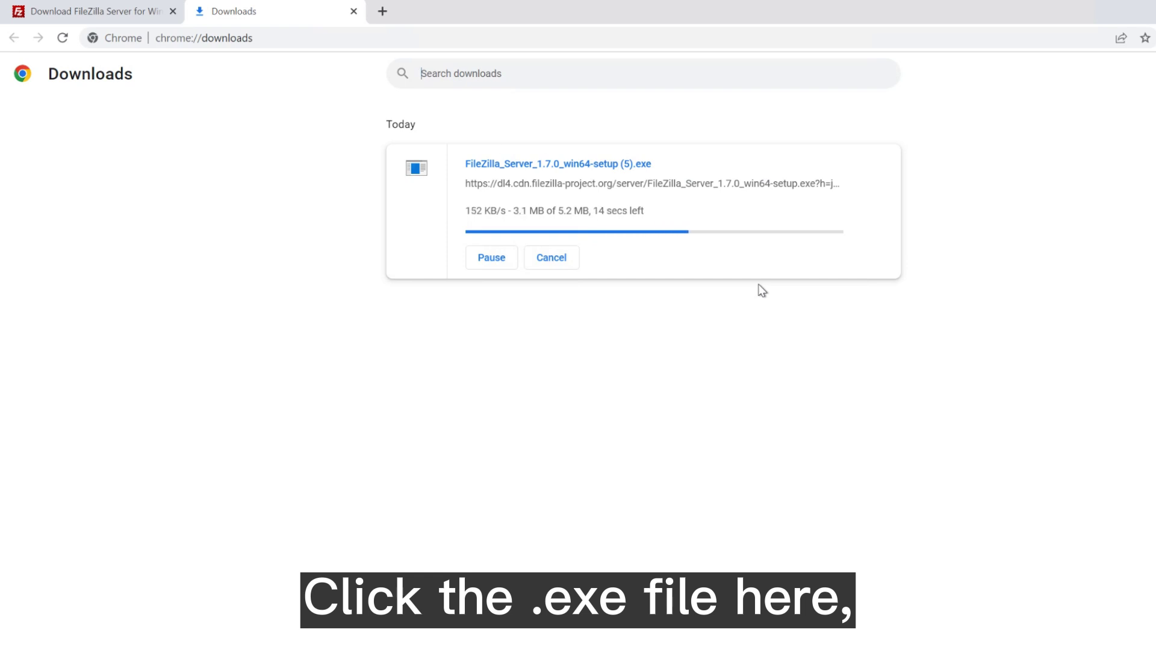
- Run the downloaded installer, keeping default options and server settings up to the admin password page
left_click(559, 164)
left_click(727, 476)
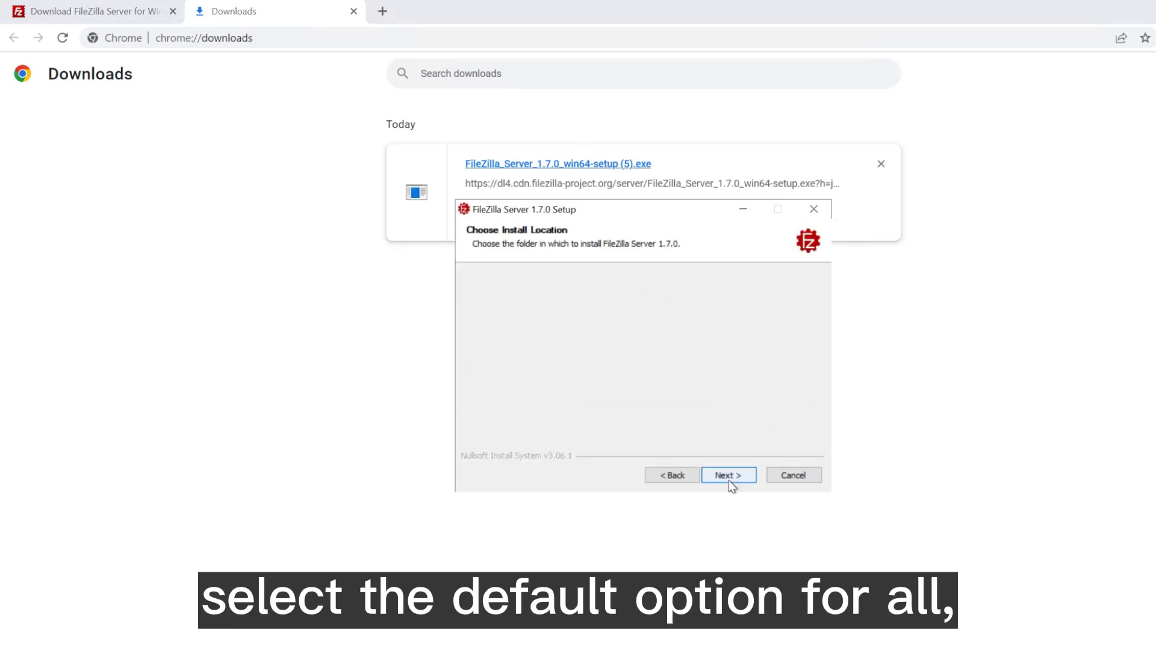
left_click(728, 476)
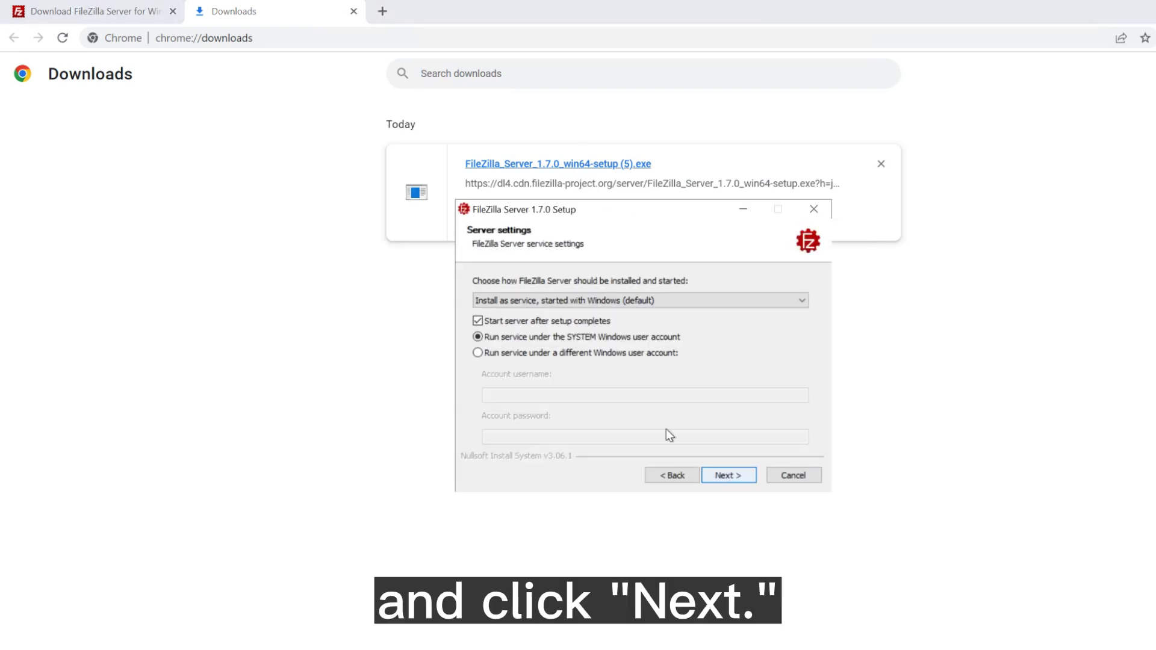
left_click(746, 476)
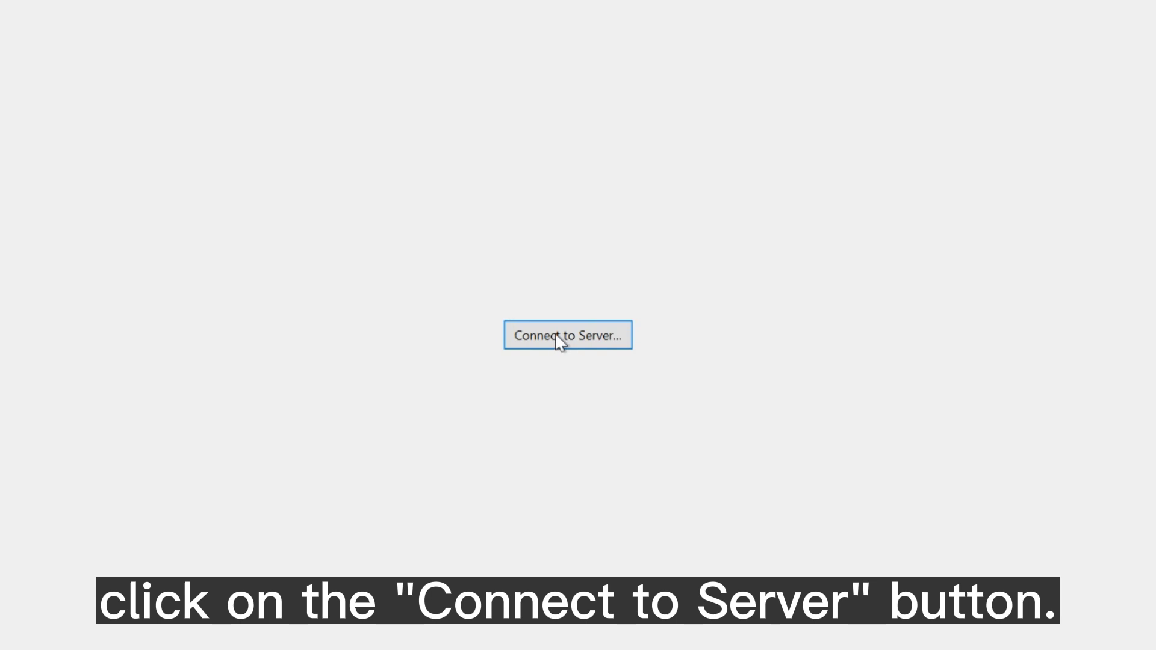
- Open the connection details for the local server at 127.0.0.1
left_click(558, 337)
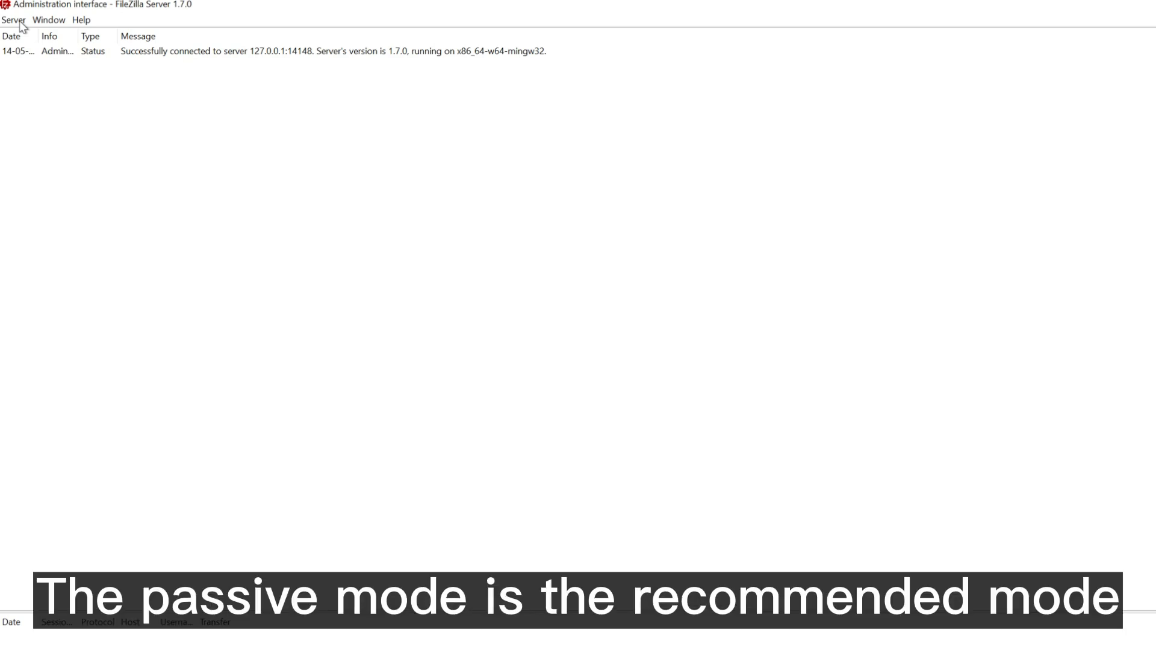
- Complete the Network Configuration Wizard with a custom passive port range of 5001–5010
left_click(14, 20)
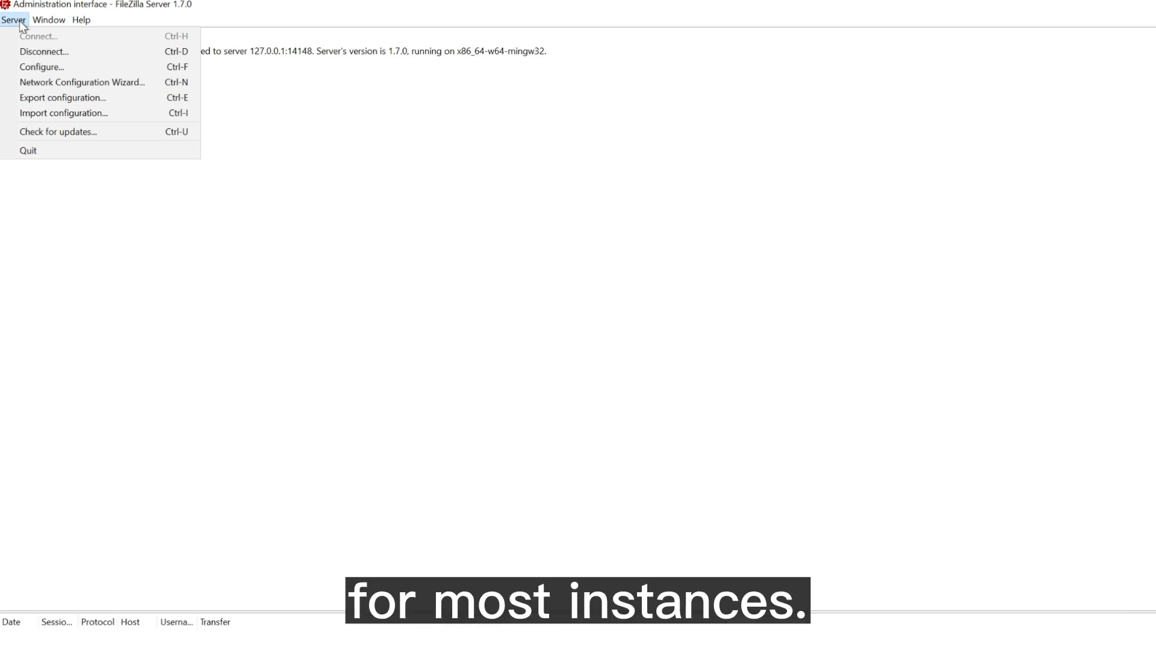
left_click(43, 86)
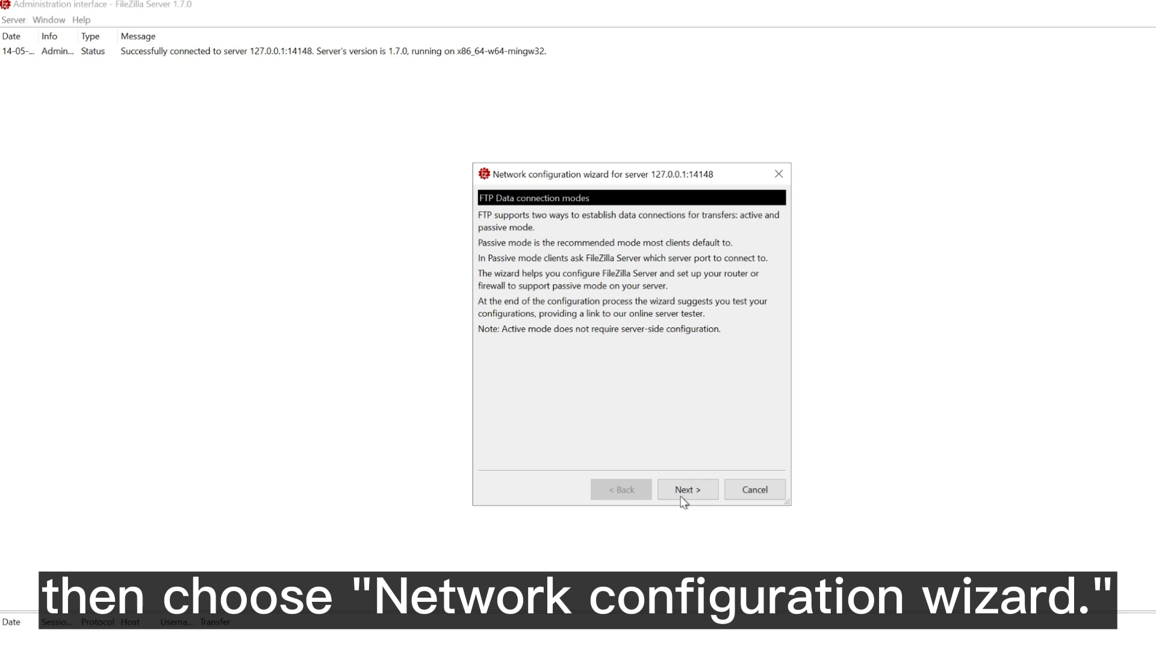
left_click(683, 491)
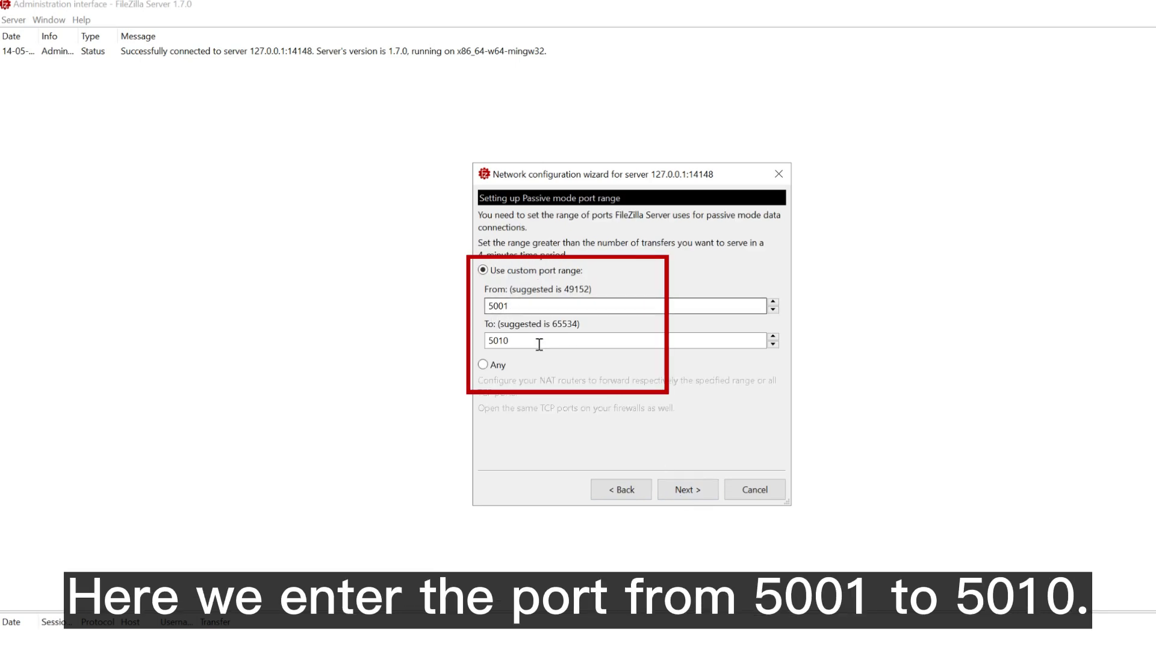
left_click(687, 496)
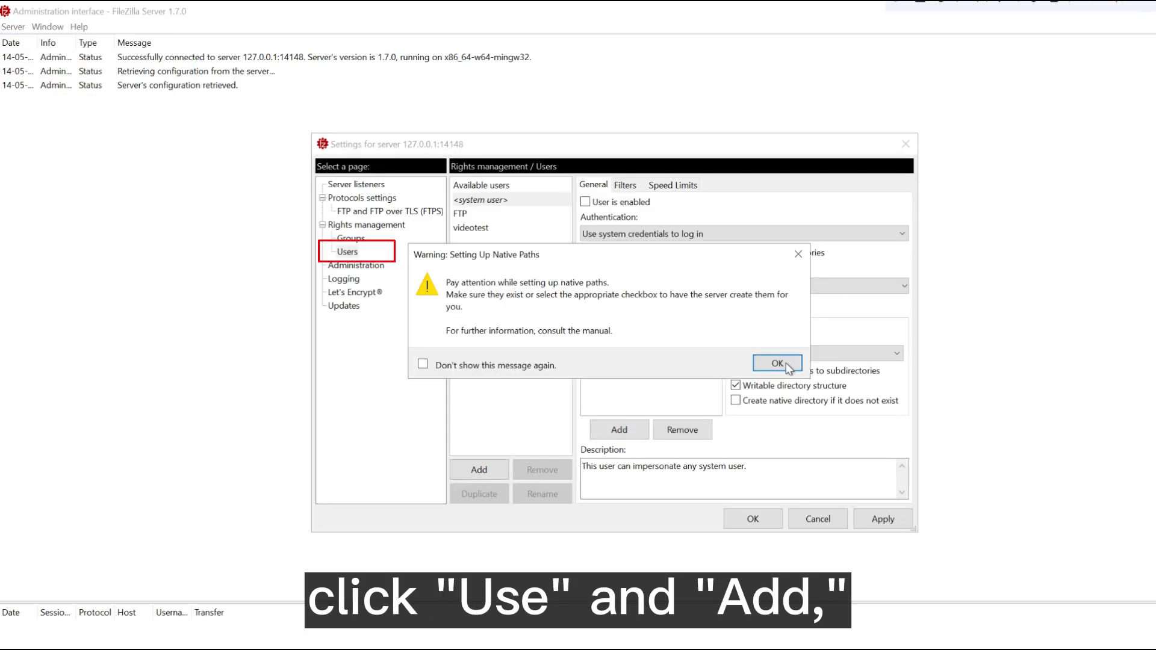
- Add user ftptest with mount point /1 mapped to C:\ftptest and save the settings
left_click(777, 363)
left_click(478, 470)
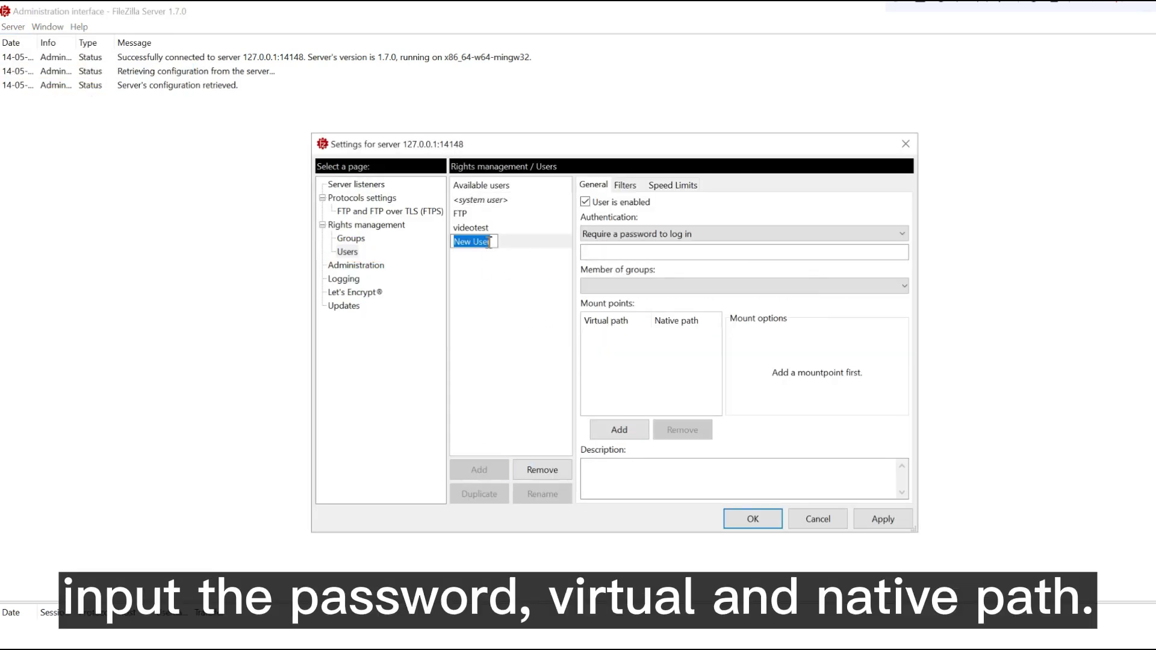
type("ftptest")
left_click(618, 430)
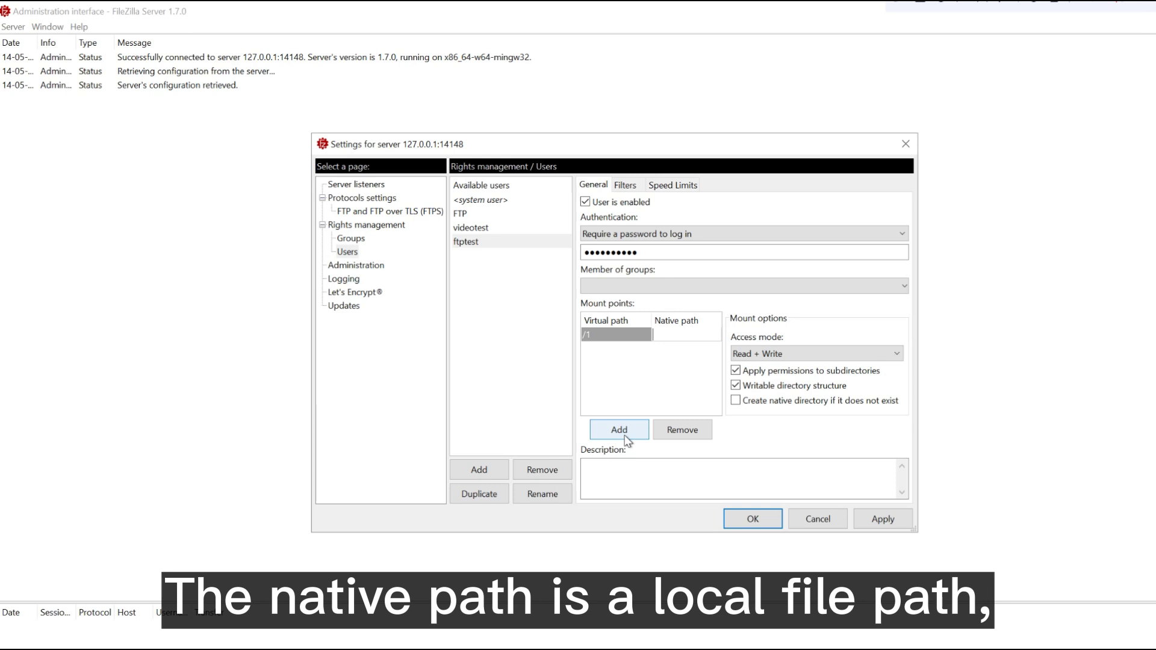
type("C:\ftptest")
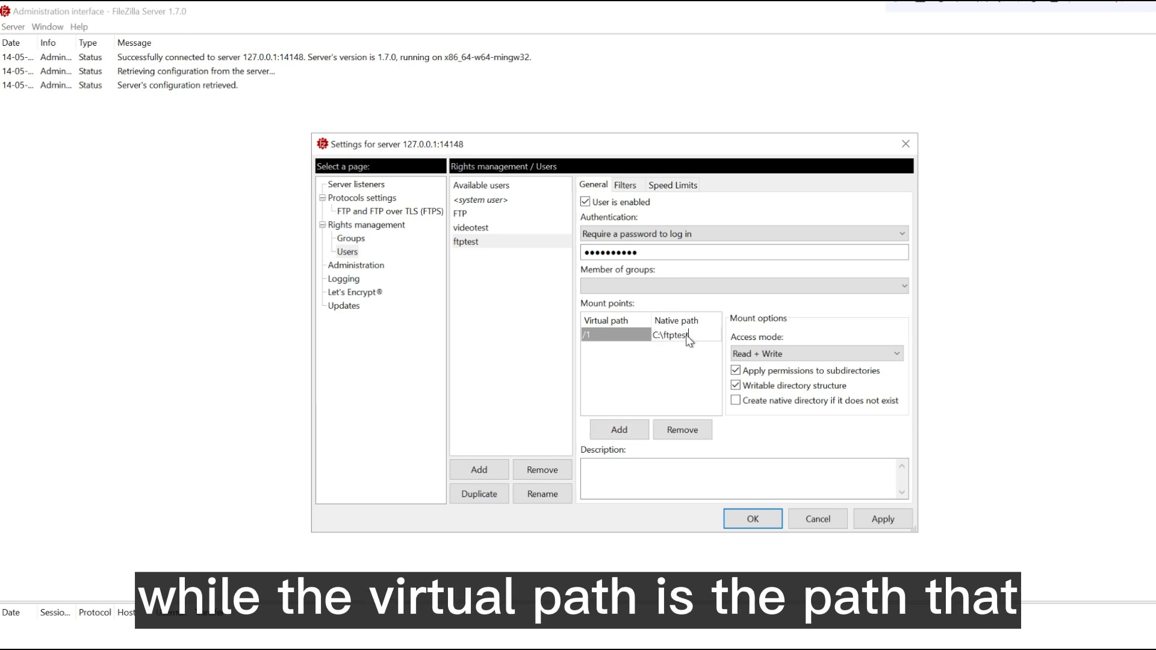
left_click(614, 432)
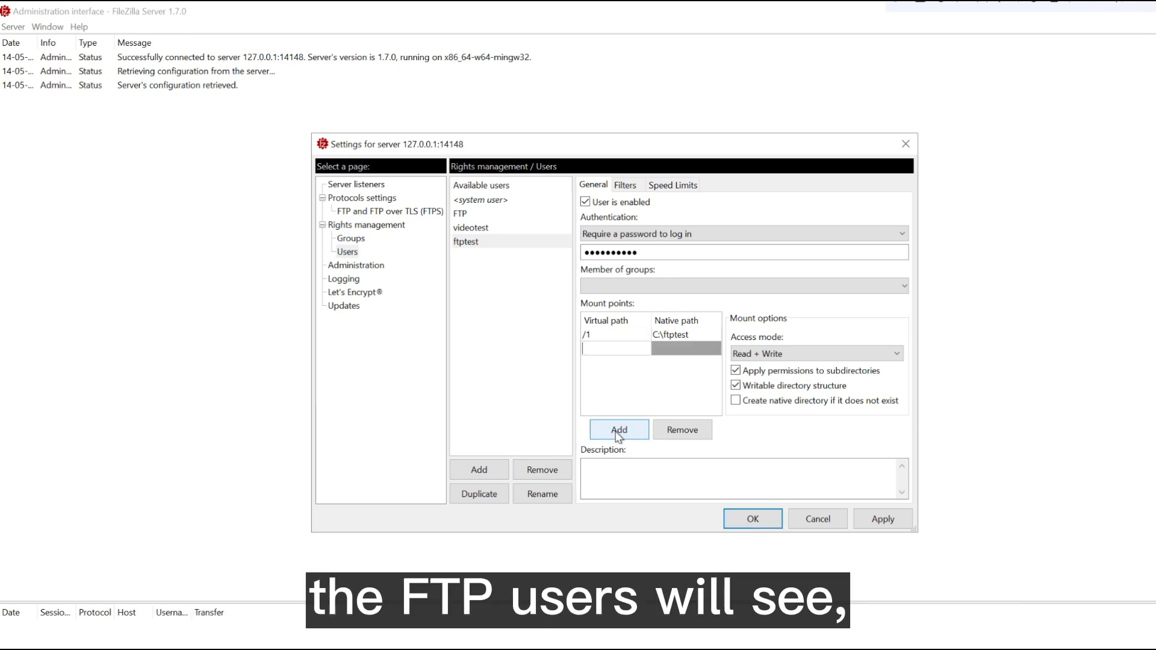
left_click(756, 520)
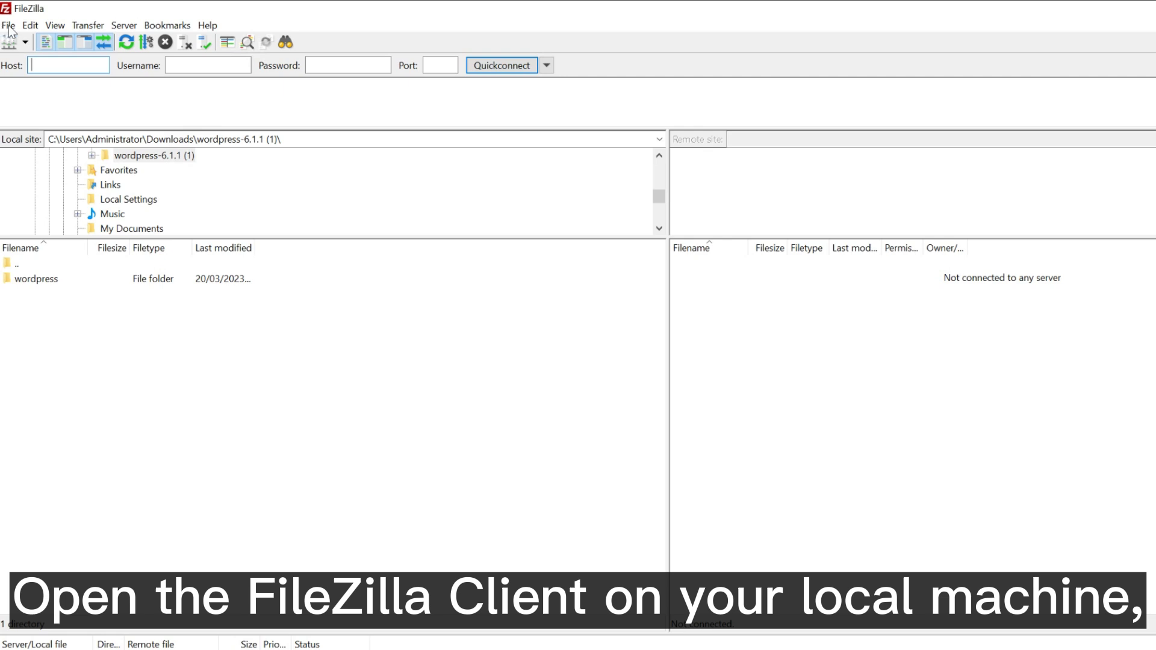
- Create a new Site Manager entry and enter the server host
left_click(10, 26)
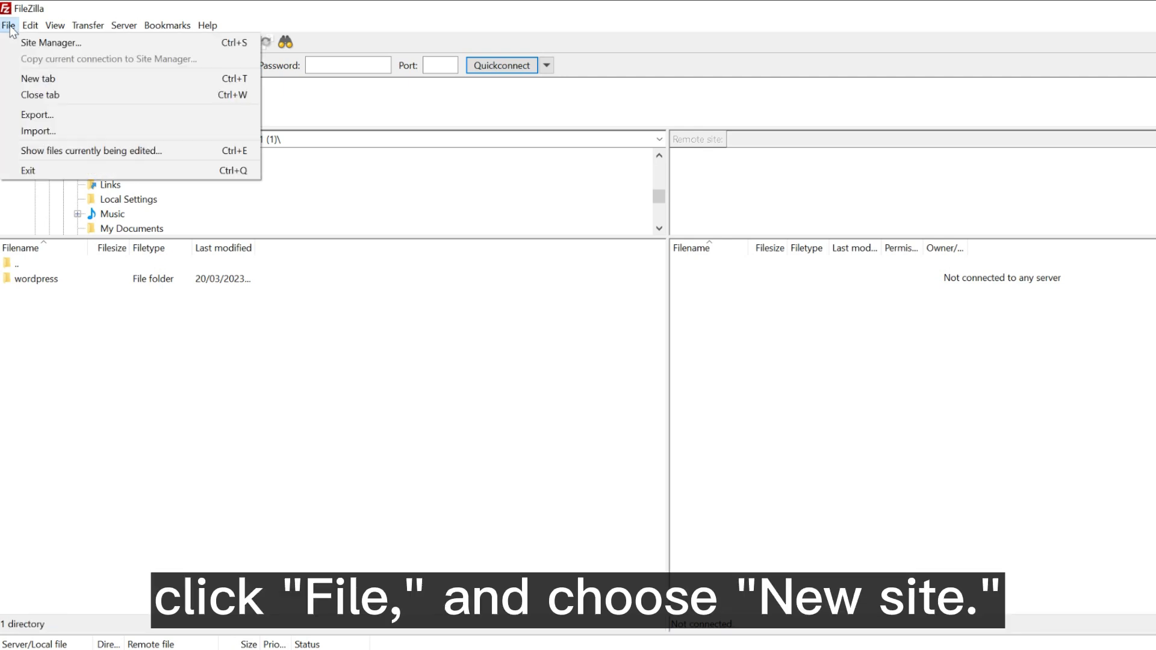
left_click(51, 43)
left_click(461, 452)
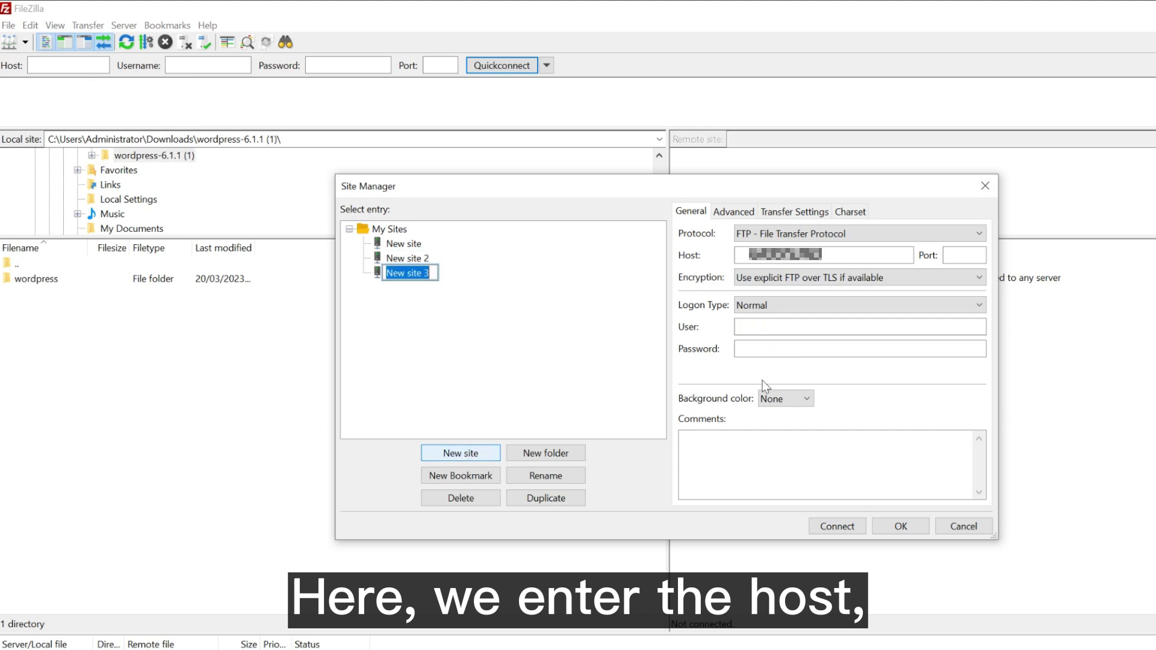
left_click(791, 258)
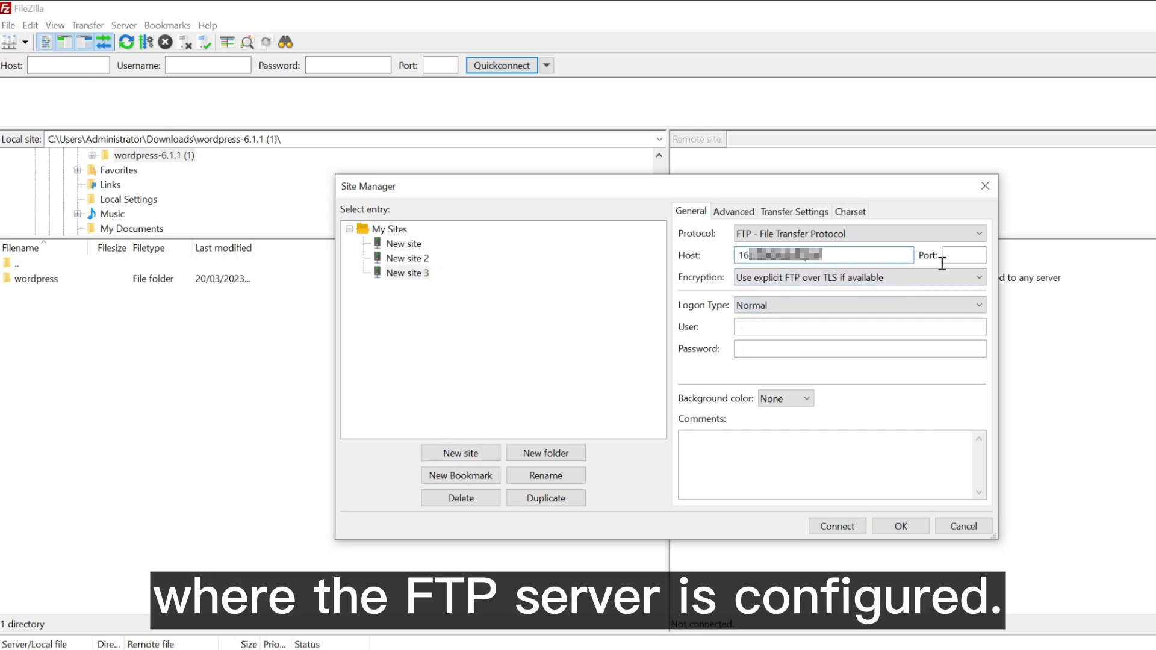
left_click(965, 263)
type("21")
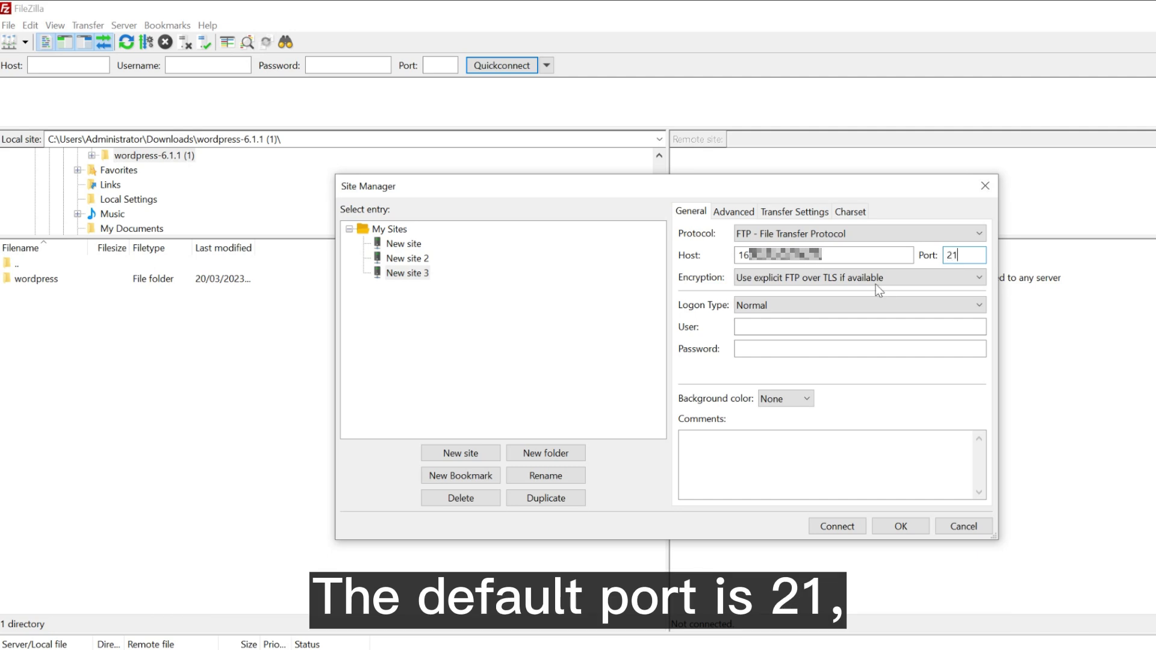
- Enter port 21, user ftptest and password, select passive transfer mode, and connect
left_click(825, 331)
type("ftptest")
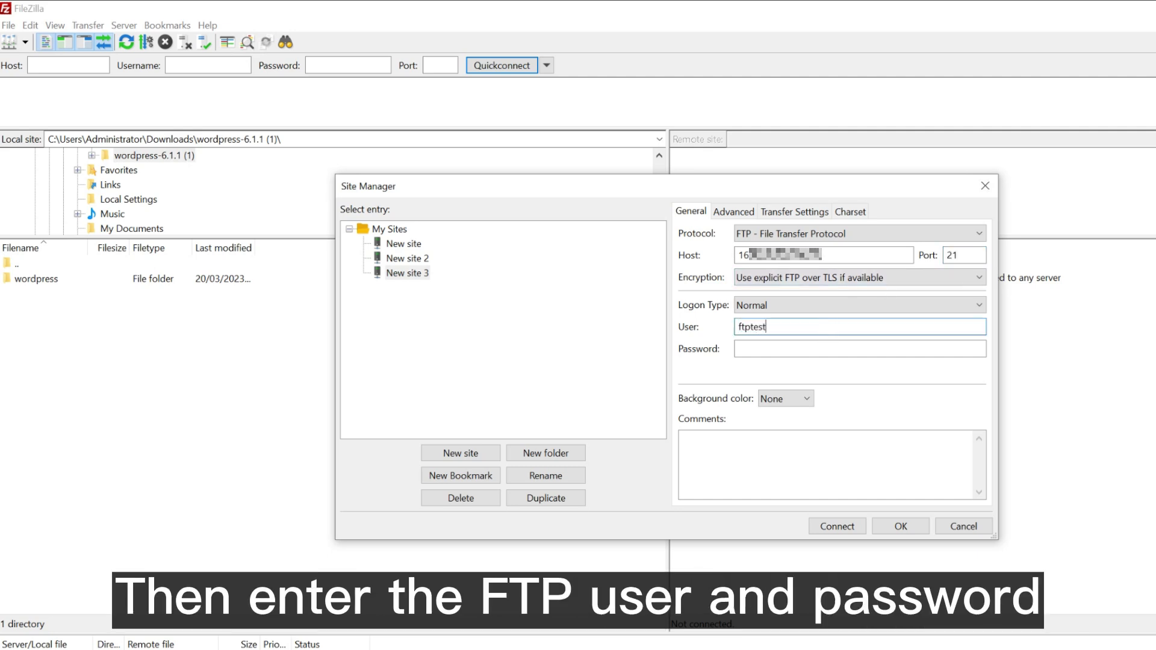
left_click(822, 351)
type("xxxxxxxxxx")
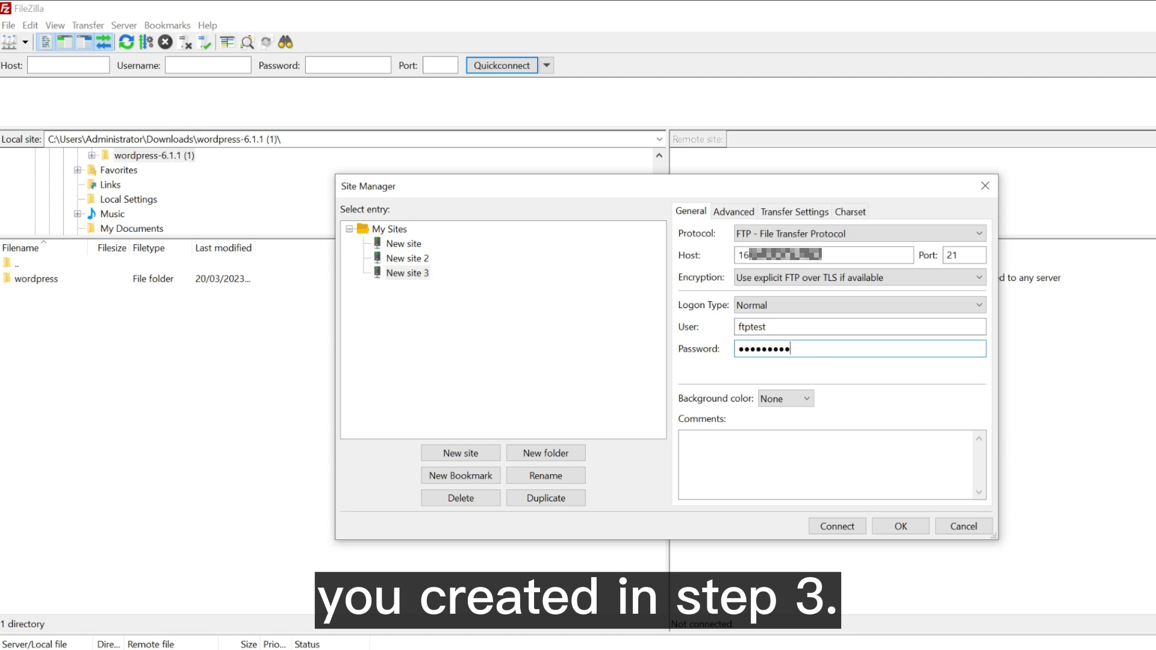
left_click(804, 213)
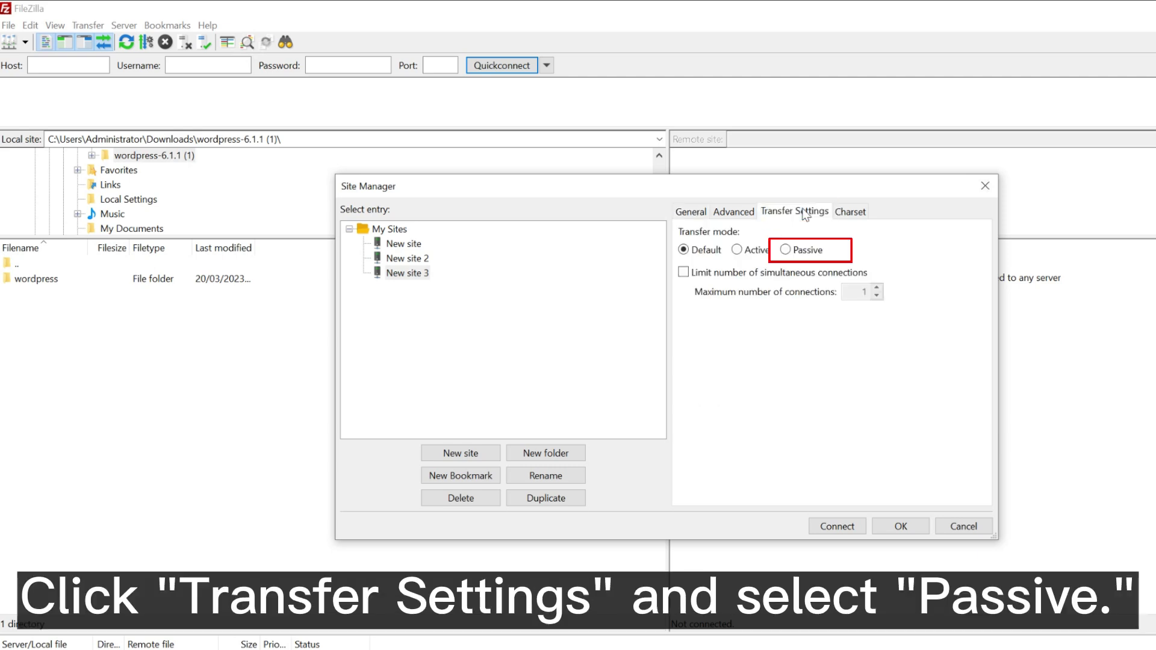
left_click(786, 250)
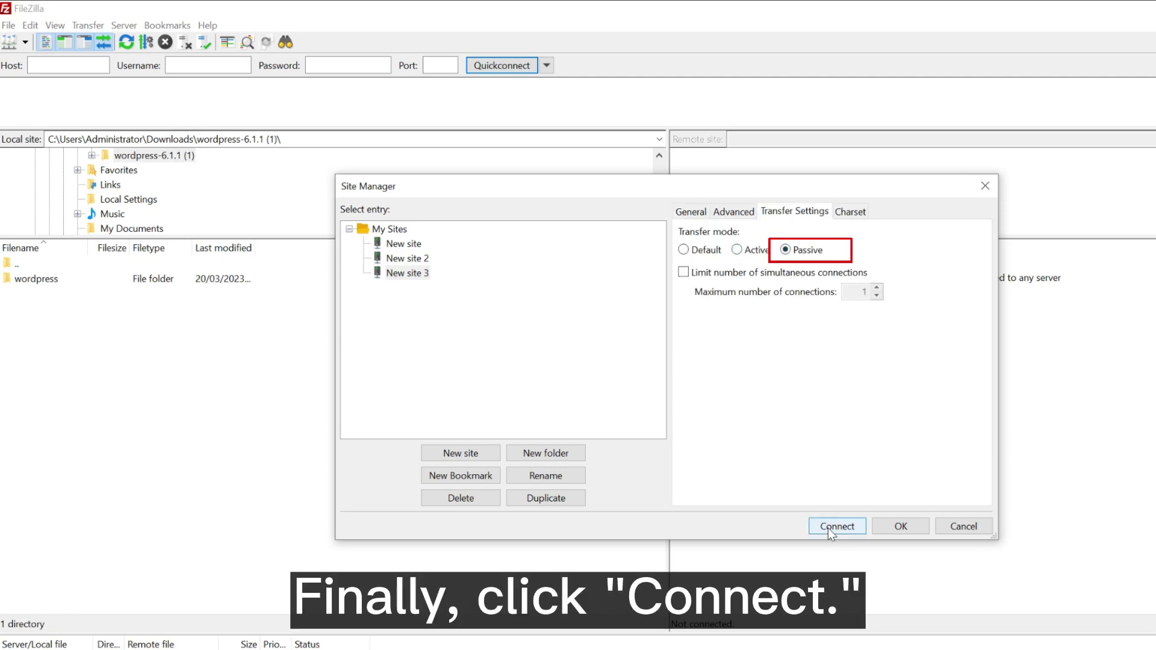
left_click(828, 528)
- Accept the server's TLS certificate so the login can complete
left_click(784, 586)
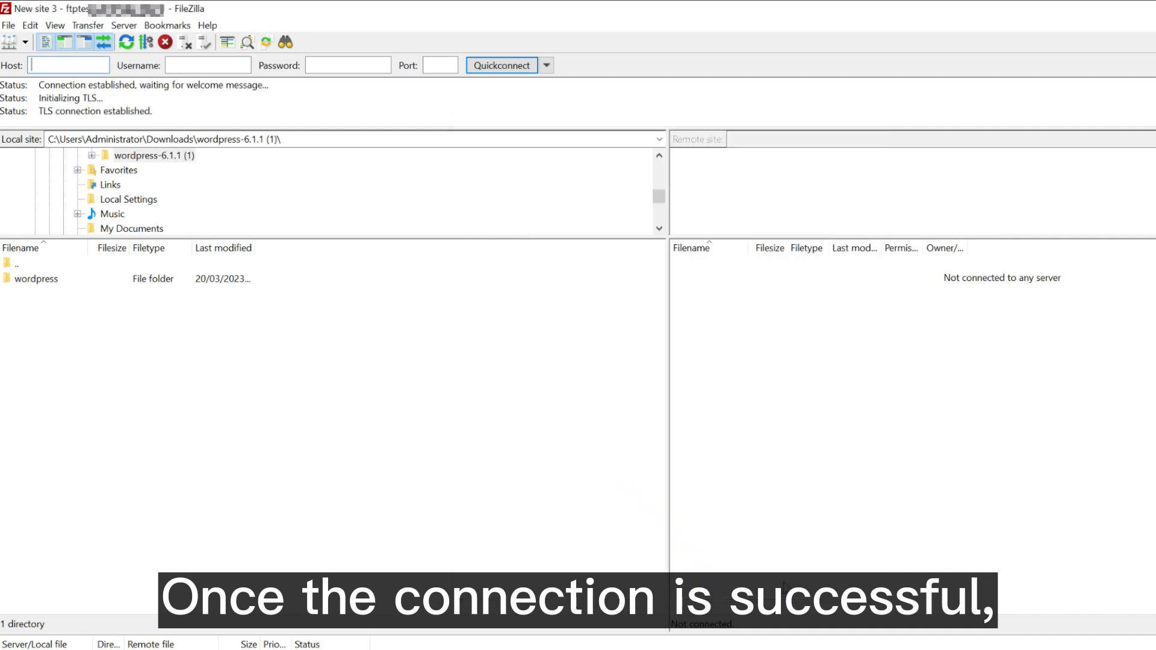